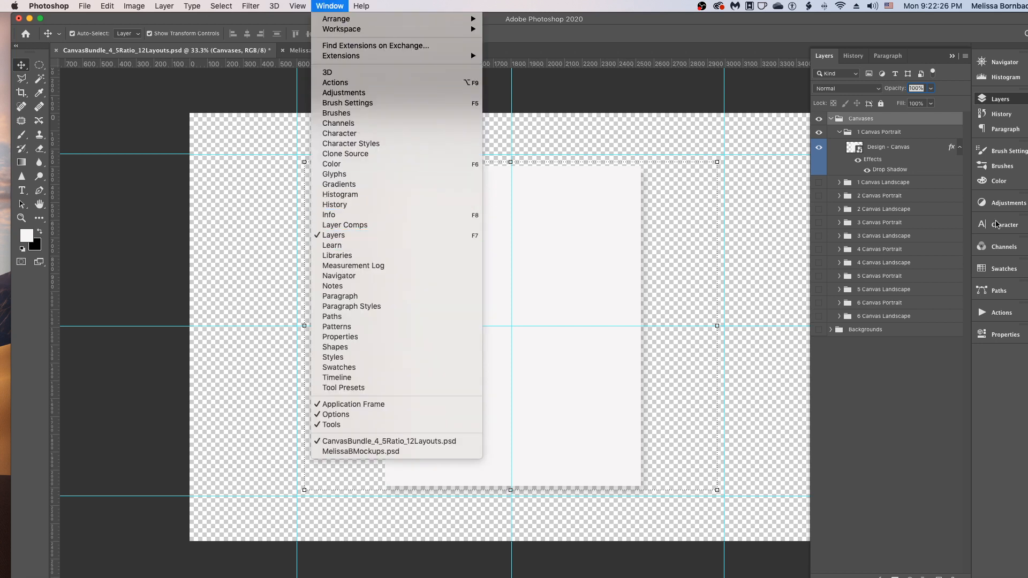
- Open the contents of the Design - Canvas smart object inside the 1 Canvas Portrait group
{"action": "left_click", "coordinate": [853, 124]}
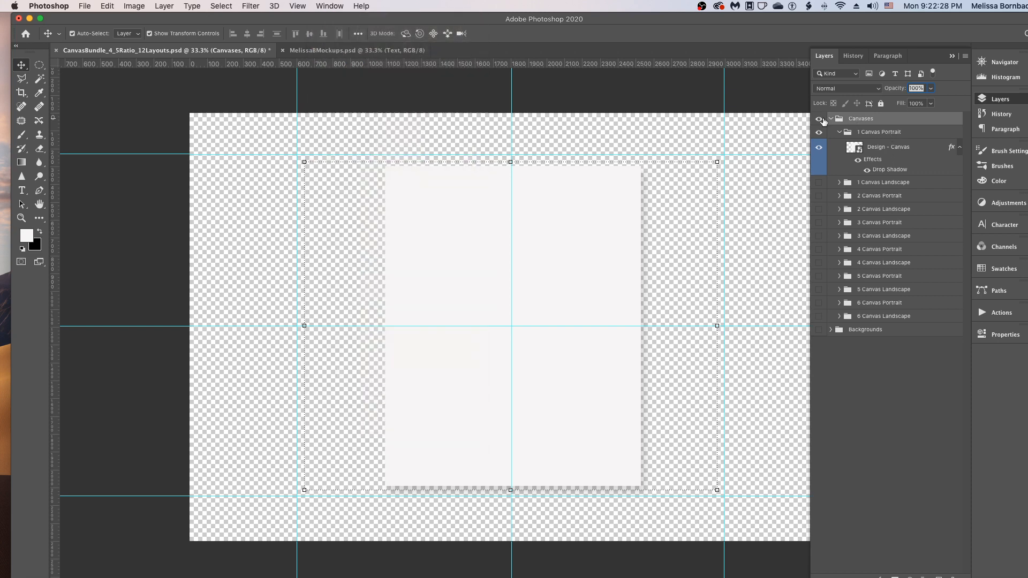
{"action": "left_click", "coordinate": [830, 118]}
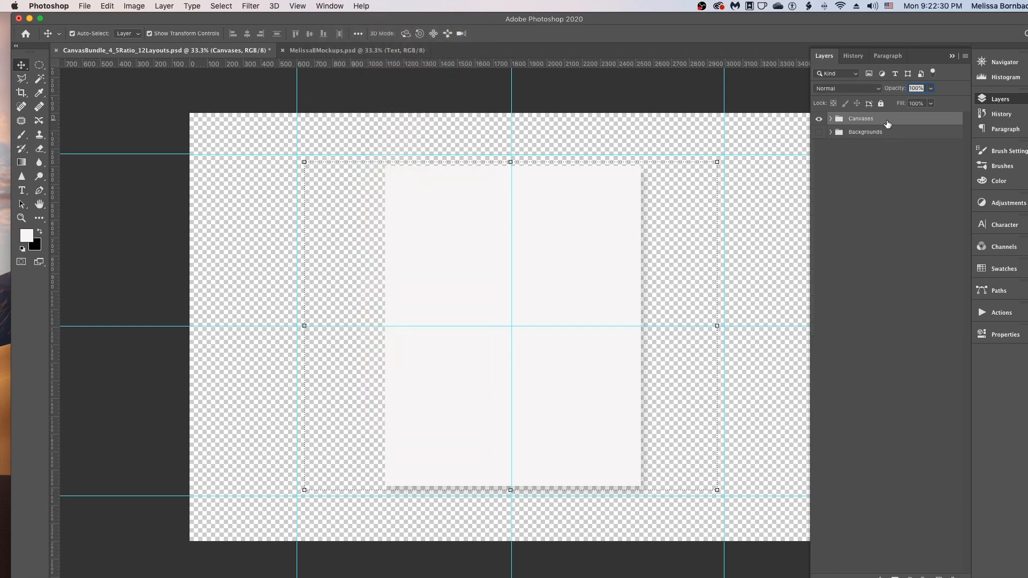
{"action": "left_click", "coordinate": [831, 119]}
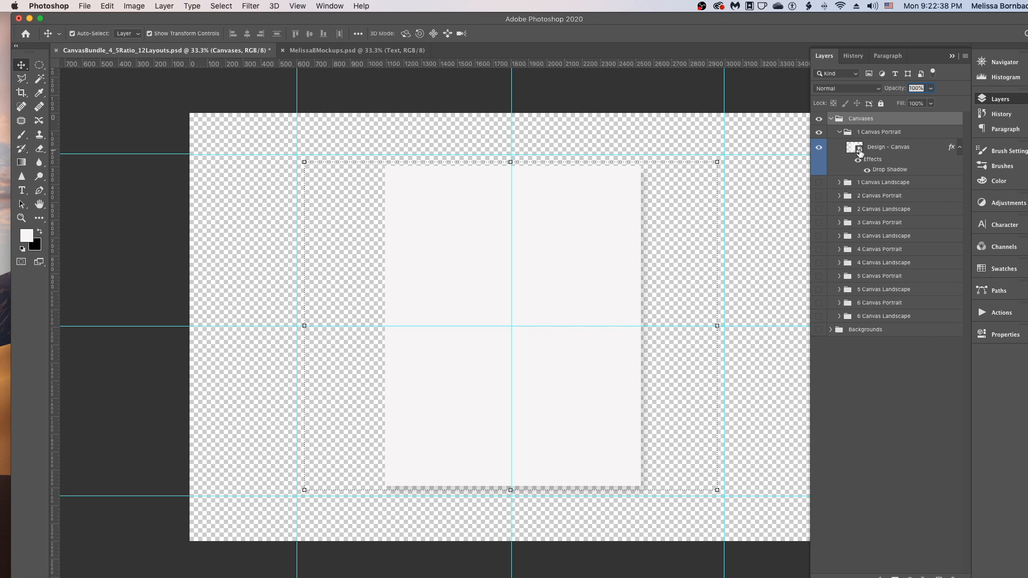
{"action": "double_click", "coordinate": [855, 150]}
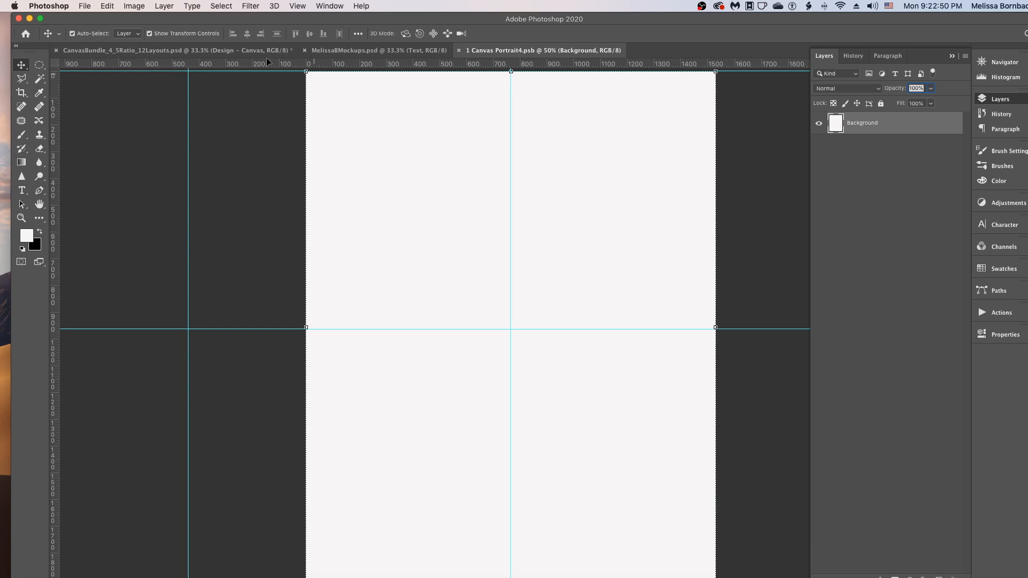
- Open background-2416312.jpg from the 1_Art folder, sorting the files by modification date to find it
{"action": "left_click", "coordinate": [86, 6]}
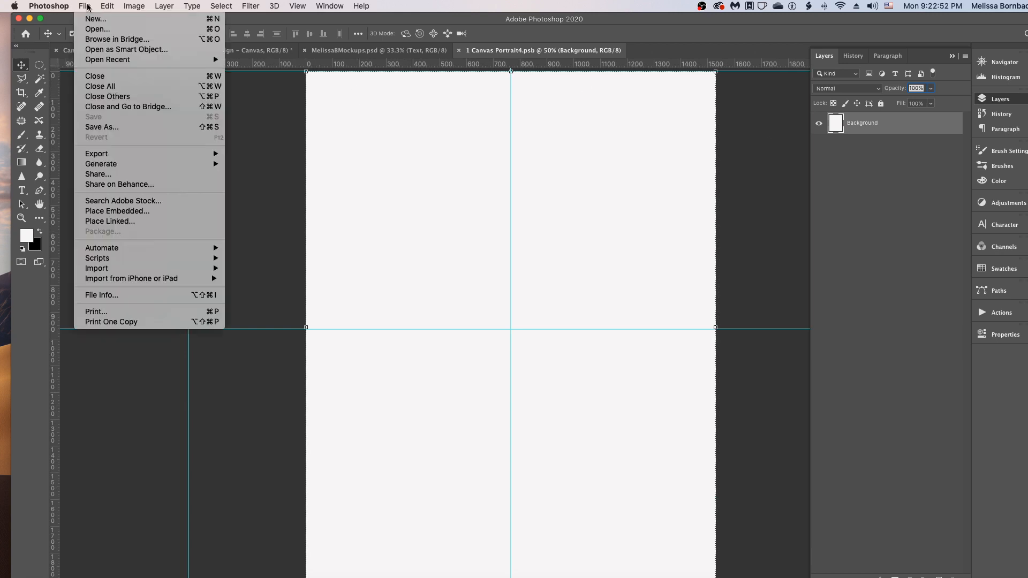
{"action": "left_click", "coordinate": [108, 30]}
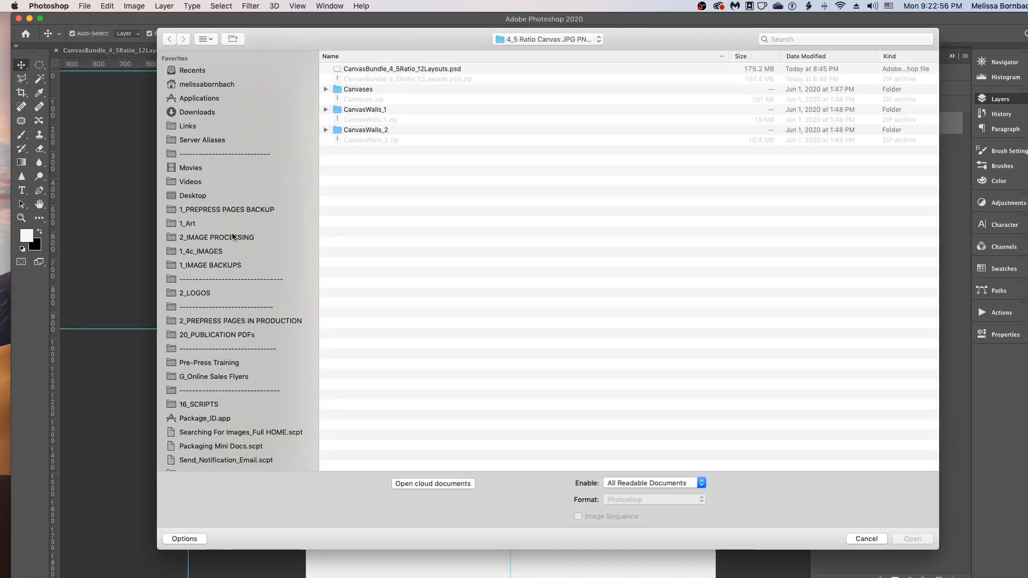
{"action": "left_click", "coordinate": [205, 223]}
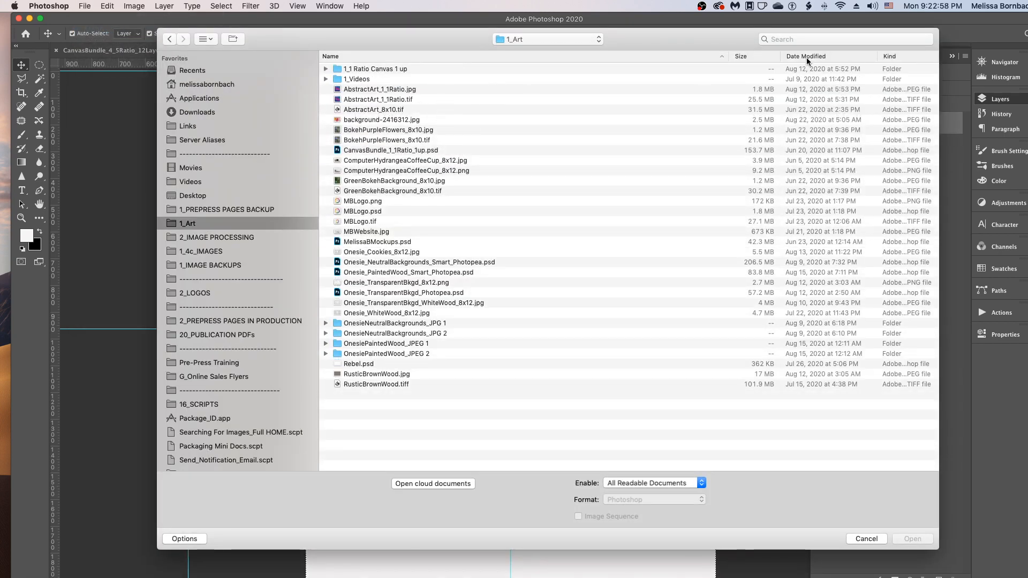
{"action": "left_click", "coordinate": [807, 56]}
{"action": "left_click", "coordinate": [356, 69]}
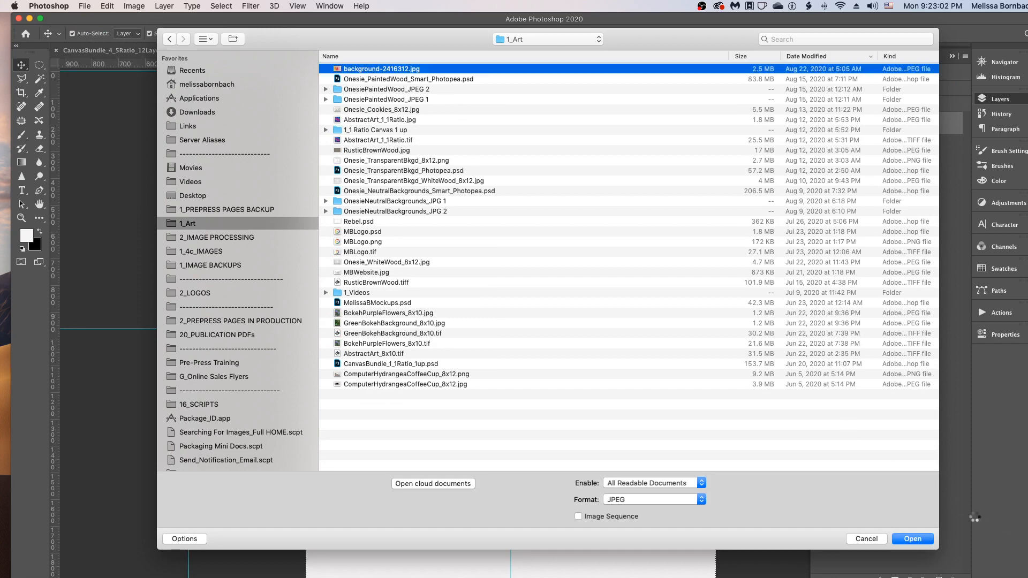
{"action": "left_click", "coordinate": [914, 538]}
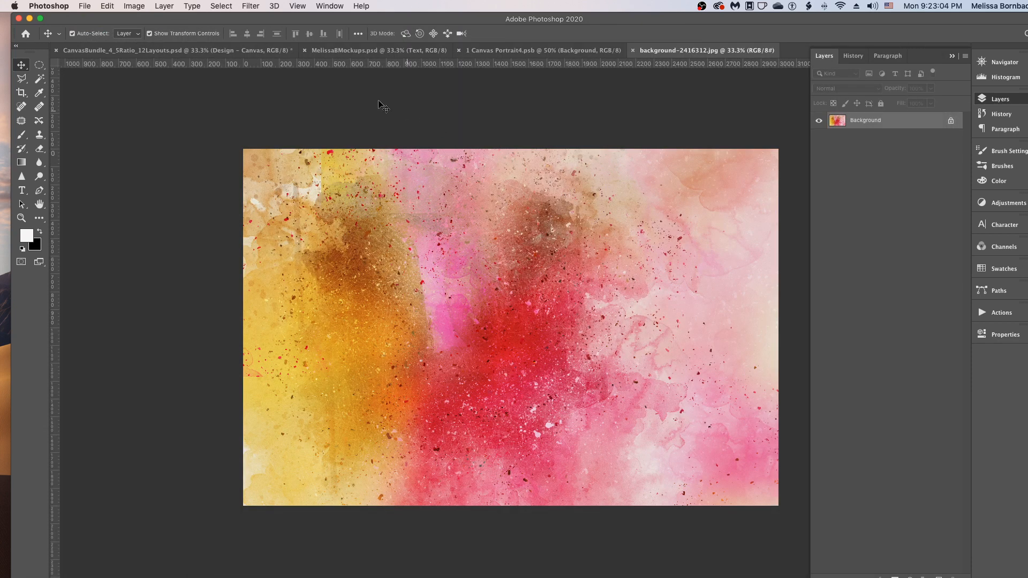
- Copy the entire watercolor image and paste it into the 1 Canvas Portrait4.psb document
{"action": "left_click", "coordinate": [222, 5]}
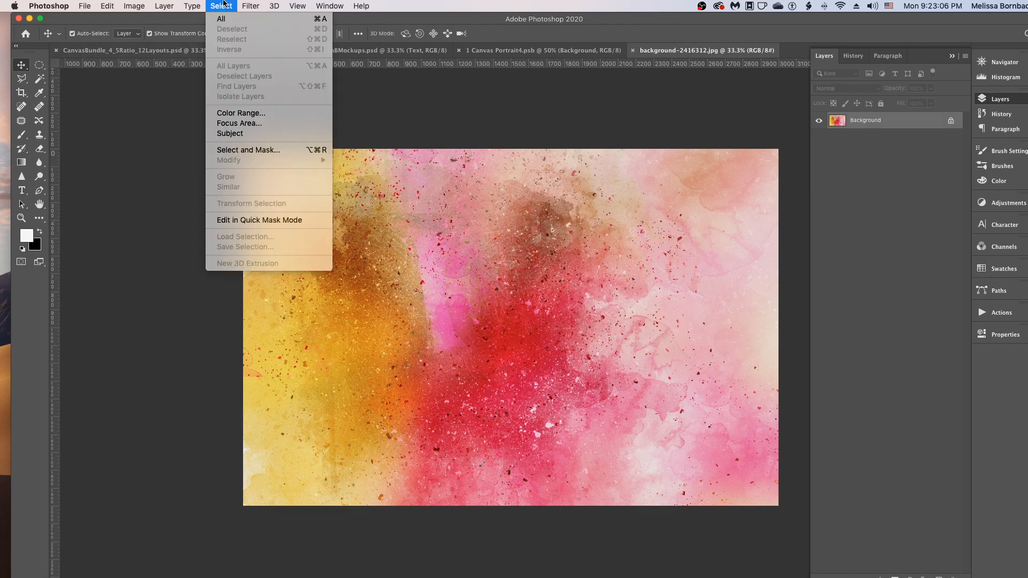
{"action": "left_click", "coordinate": [223, 19]}
{"action": "left_click", "coordinate": [107, 6]}
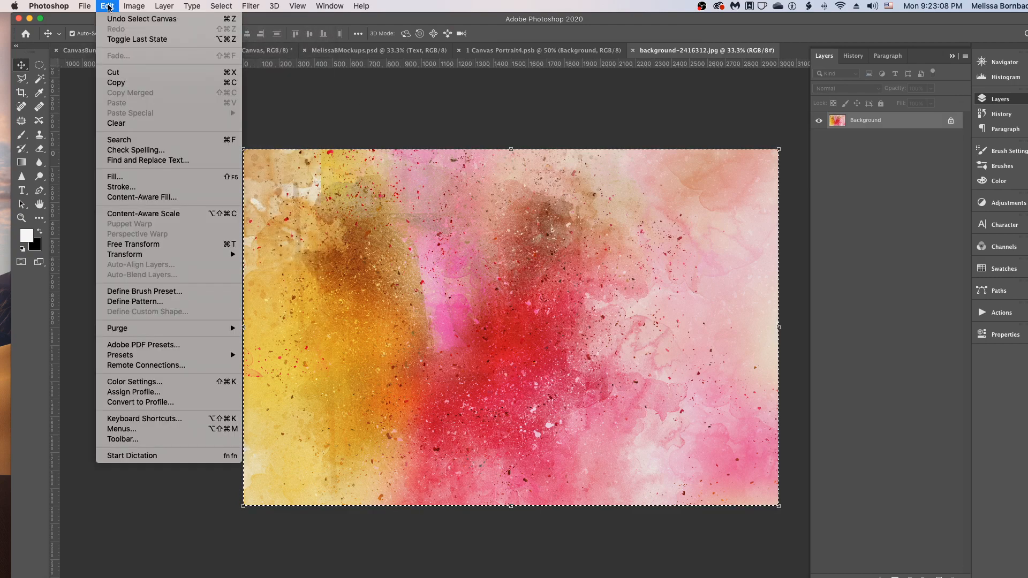
{"action": "left_click", "coordinate": [129, 82]}
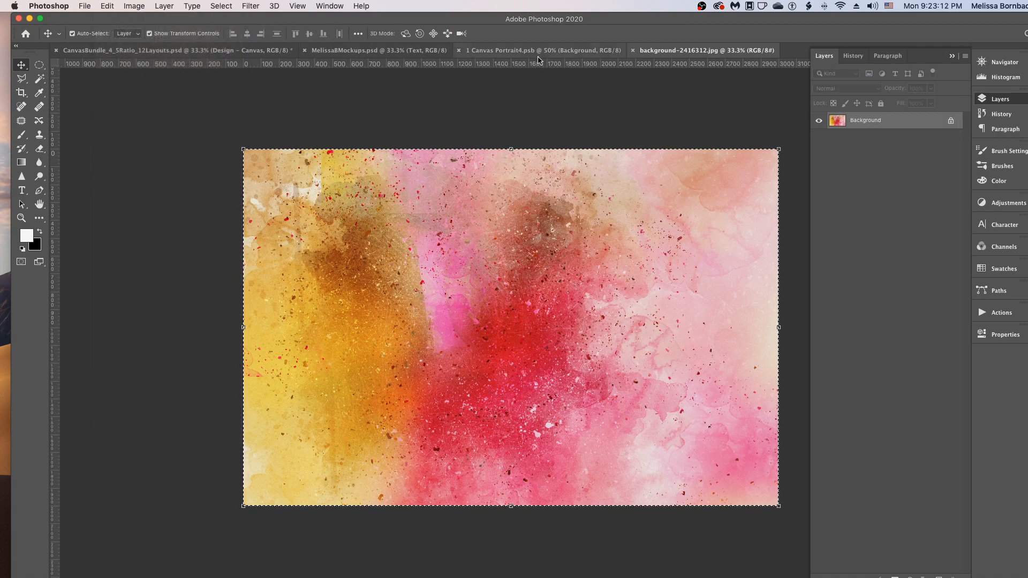
{"action": "left_click", "coordinate": [542, 51]}
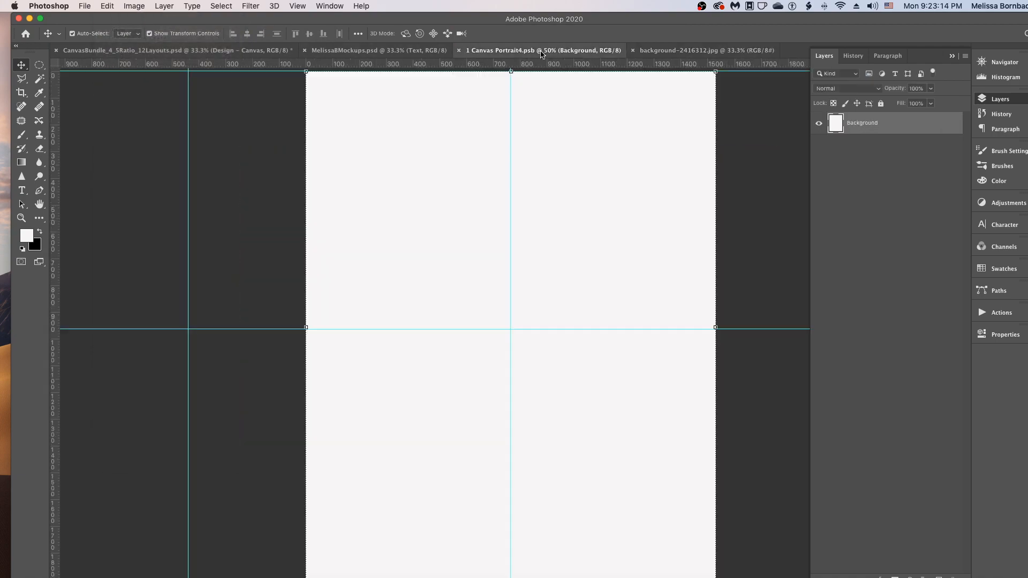
{"action": "left_click", "coordinate": [112, 7]}
{"action": "left_click", "coordinate": [301, 114]}
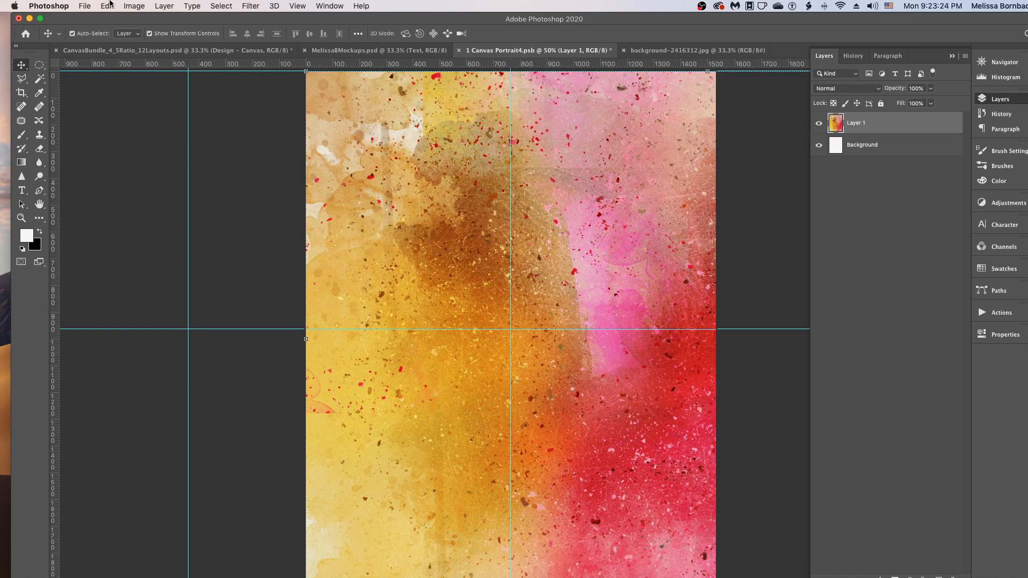
- Free-transform the pasted artwork proportionally to about 95.84%, keeping its upper-left corner fixed and fitting its height to the canvas
{"action": "left_click", "coordinate": [109, 6]}
{"action": "left_click", "coordinate": [151, 244]}
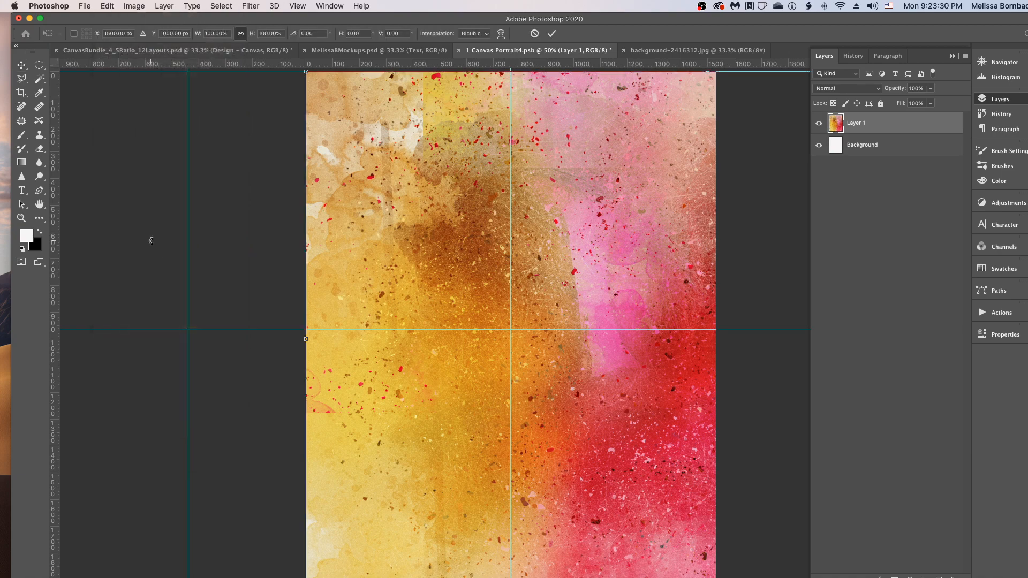
{"action": "key", "text": "super+minus"}
{"action": "key", "text": "super+minus"}
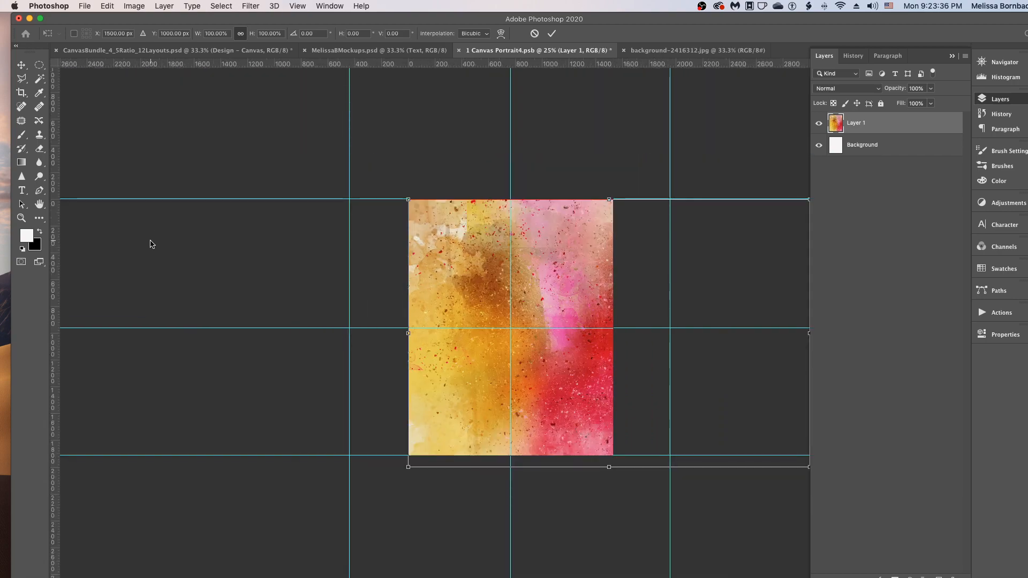
{"action": "key", "text": "super+minus"}
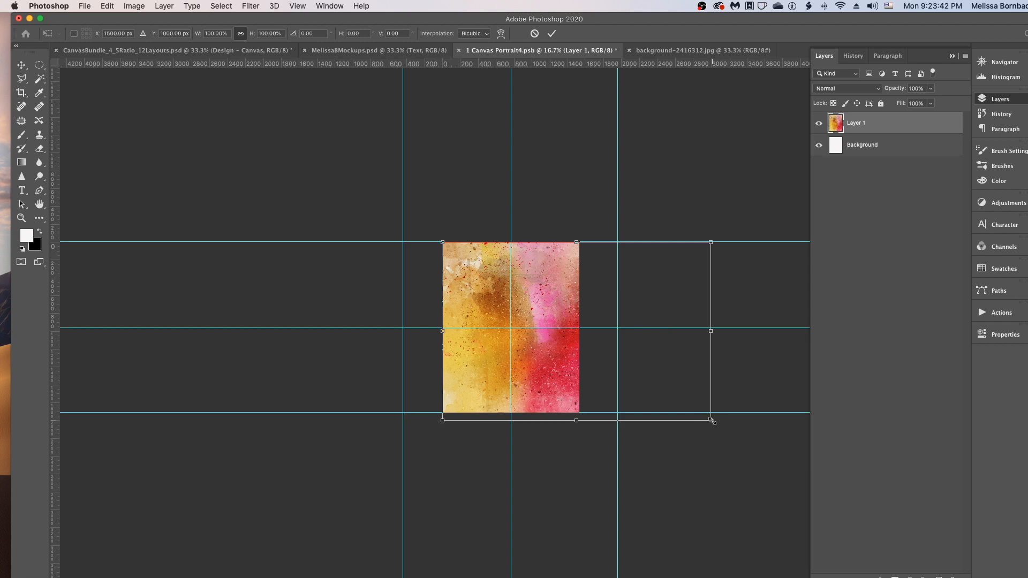
{"action": "left_click_drag", "start_coordinate": [711, 420], "coordinate": [700, 413]}
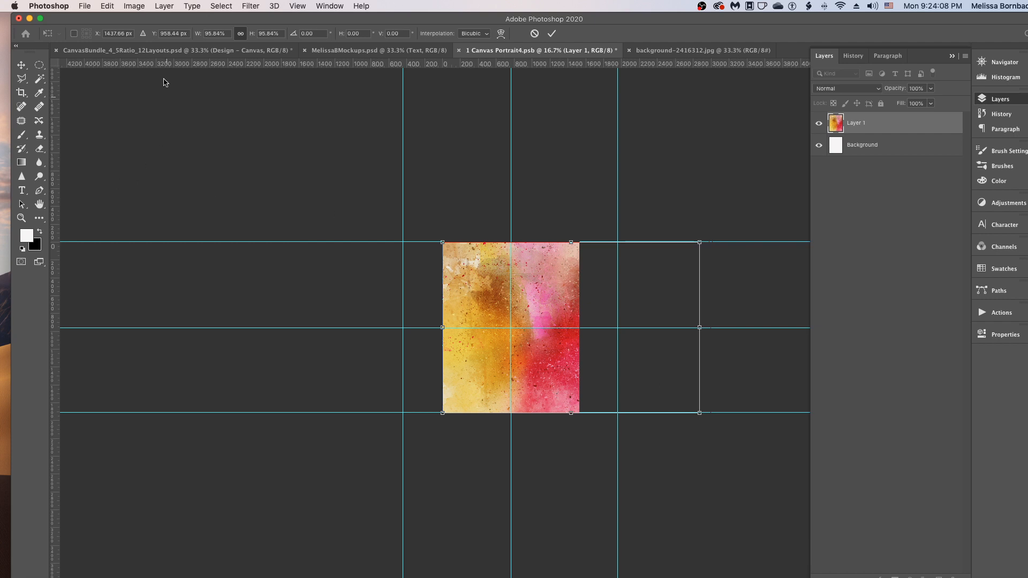
{"action": "left_click", "coordinate": [108, 6]}
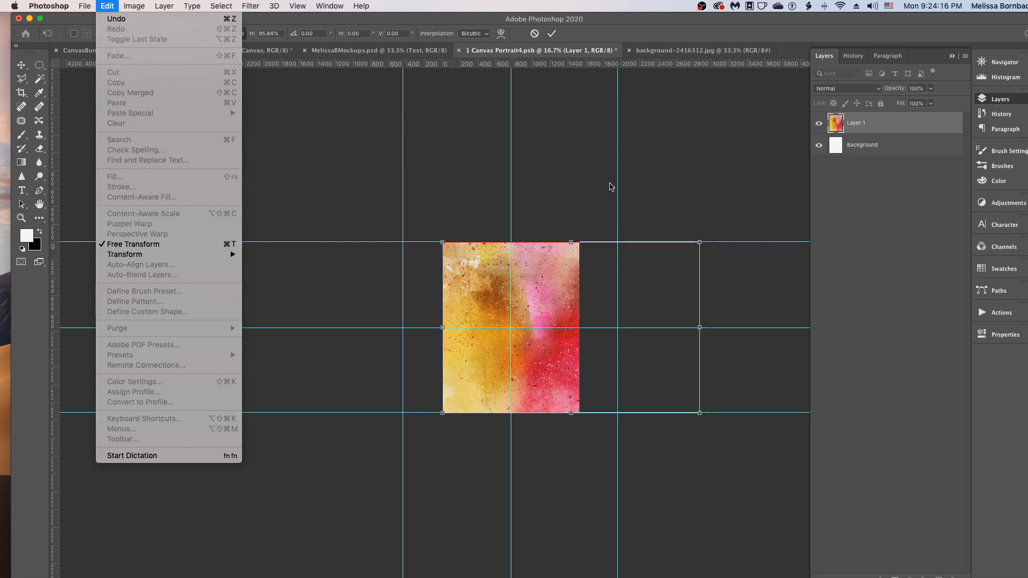
{"action": "key", "text": "Escape"}
{"action": "key", "text": "Return"}
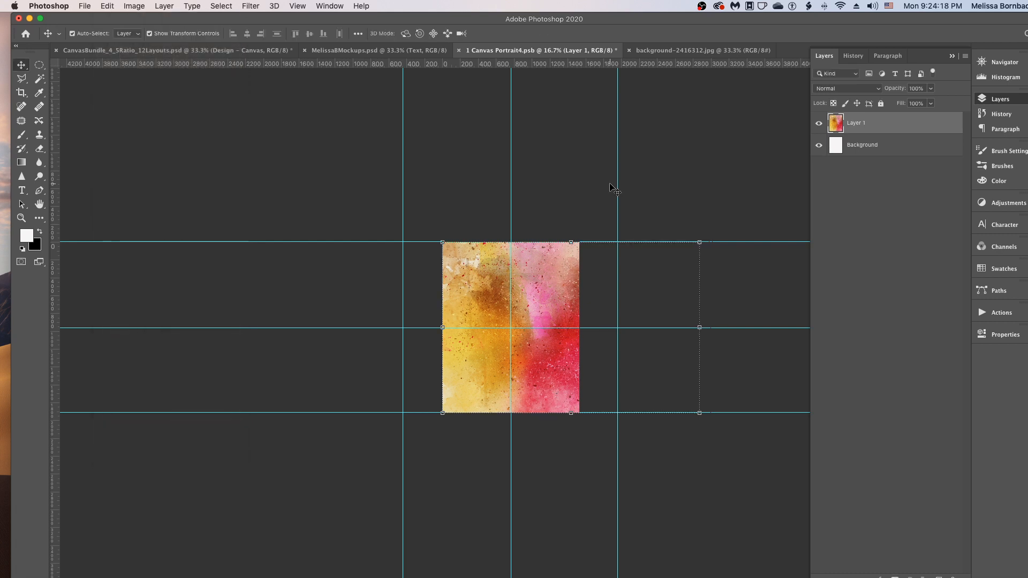
- Save and close the smart object document, close background-2416312.jpg, and deselect the layer in the mockup
{"action": "left_click", "coordinate": [85, 6]}
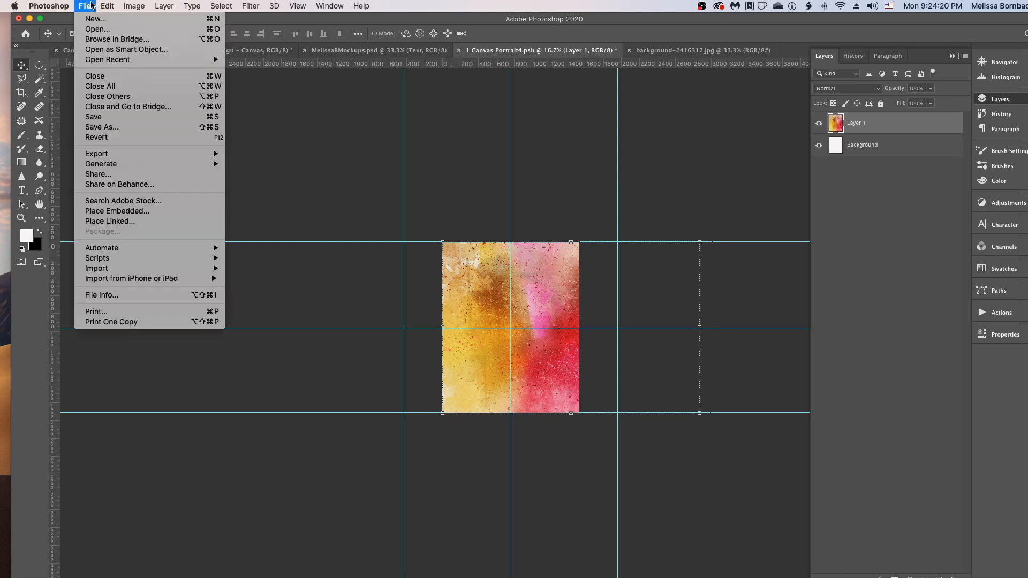
{"action": "left_click", "coordinate": [115, 117]}
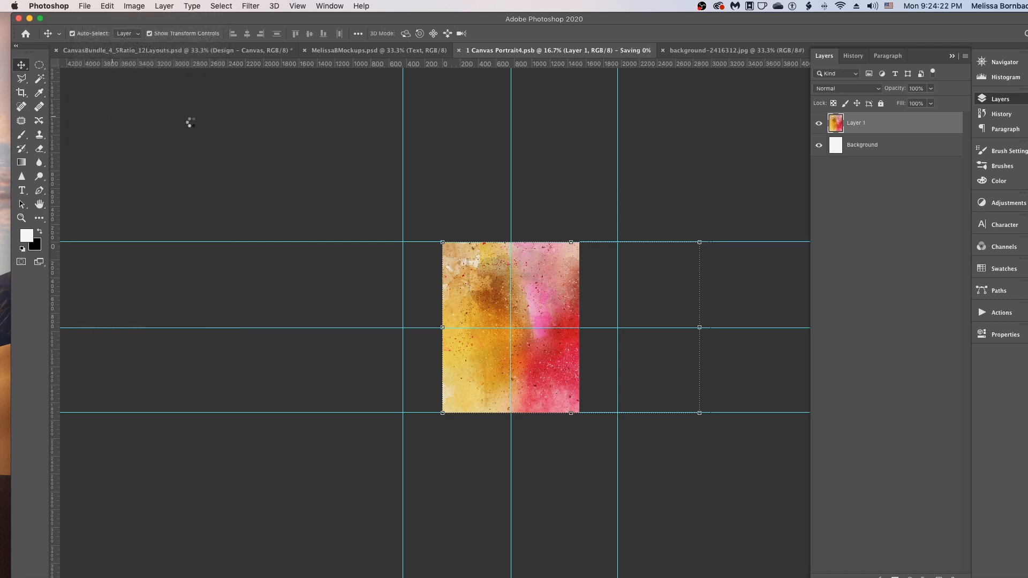
{"action": "left_click", "coordinate": [459, 51]}
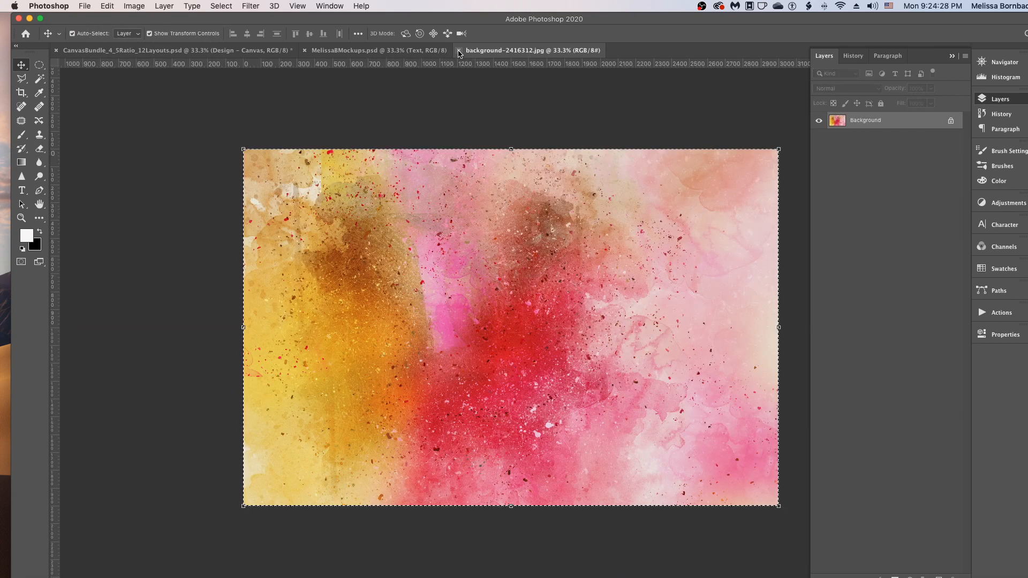
{"action": "left_click", "coordinate": [459, 50]}
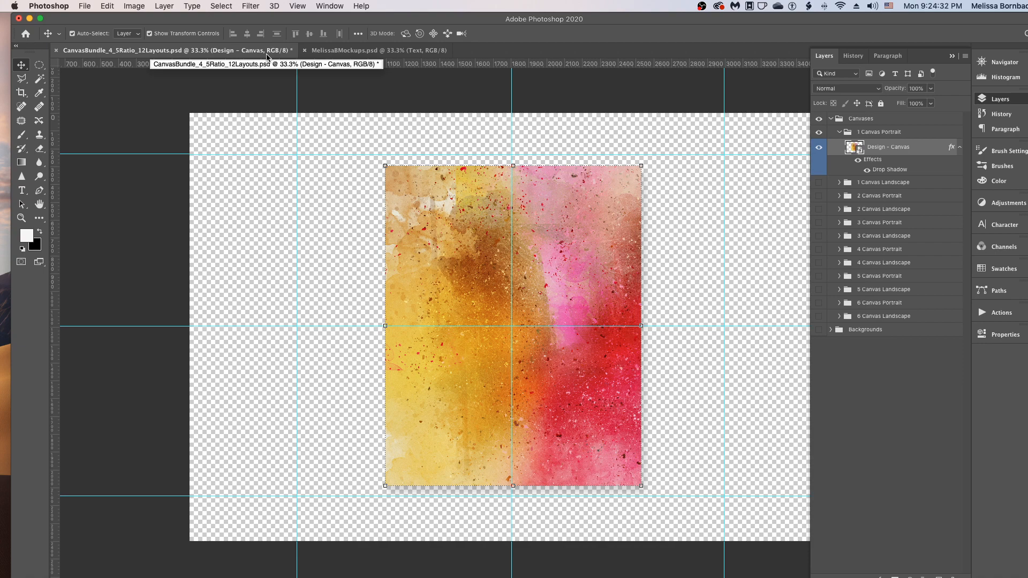
{"action": "left_click", "coordinate": [669, 101]}
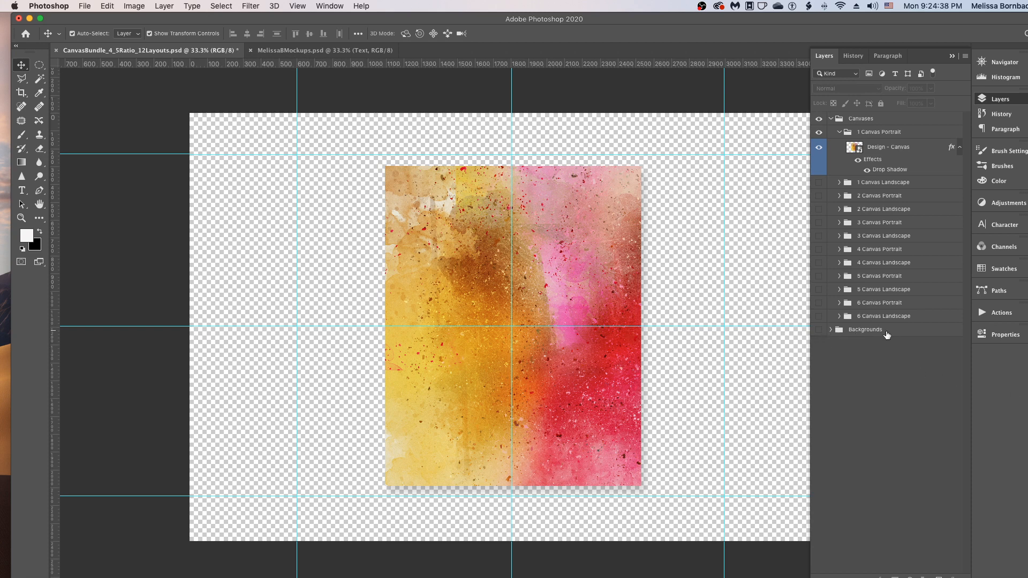
- Show the Backgrounds group and hide its Concrete Wall, Wood Plank Wall and Red Brick Wall layers to use the White Brick Wall
{"action": "left_click", "coordinate": [818, 330]}
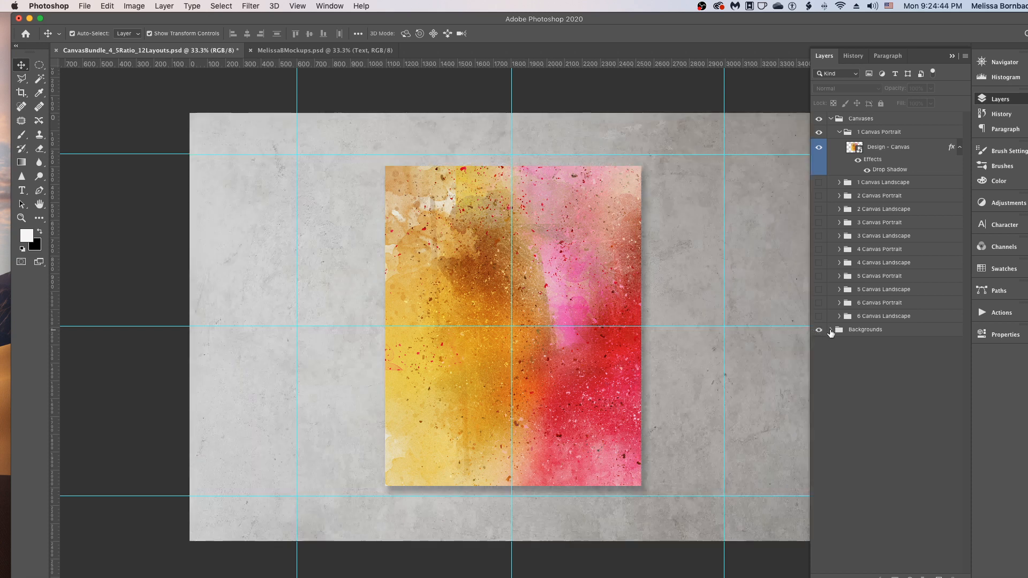
{"action": "left_click", "coordinate": [830, 330]}
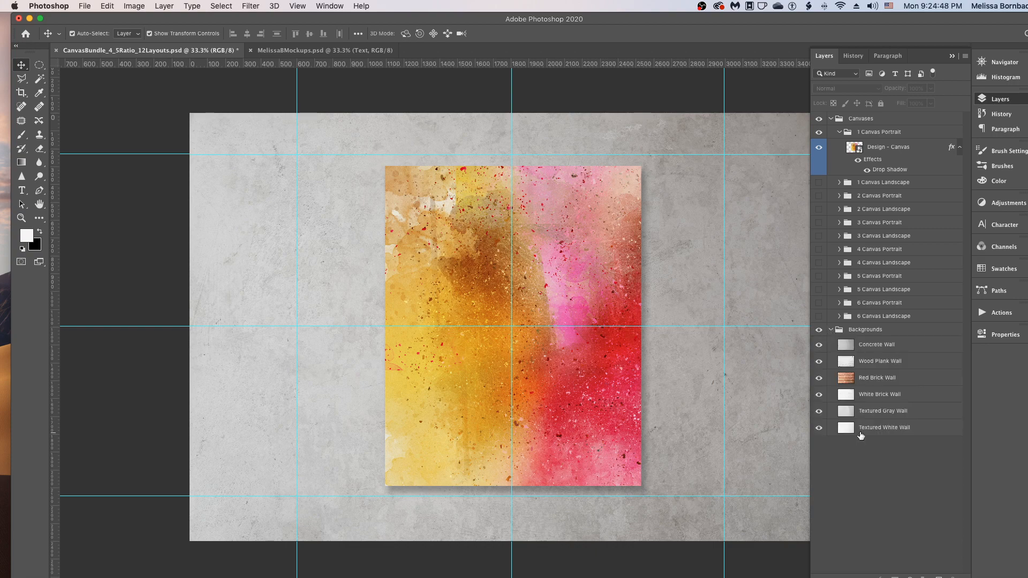
{"action": "left_click", "coordinate": [819, 344]}
{"action": "left_click", "coordinate": [819, 362]}
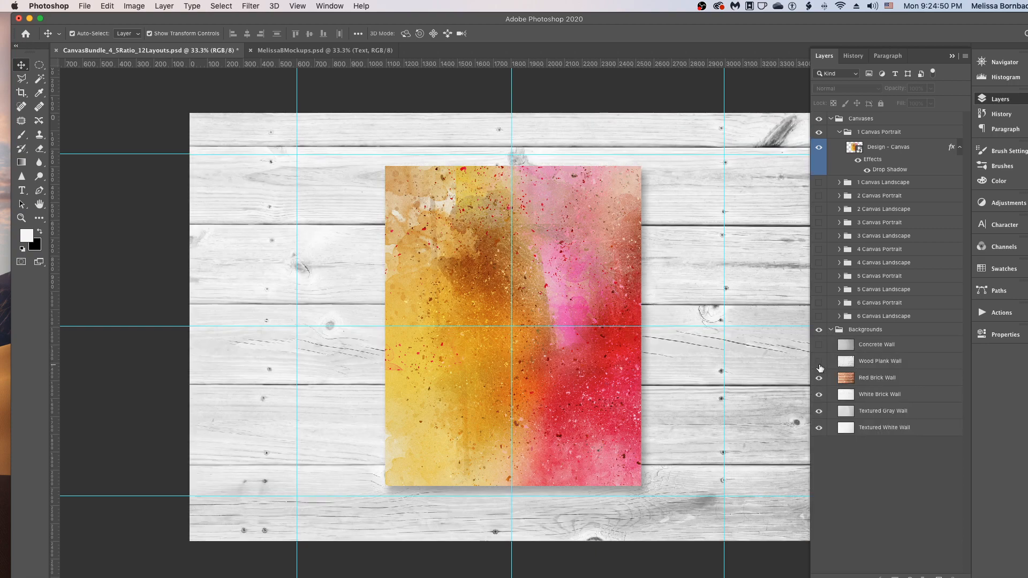
{"action": "left_click", "coordinate": [819, 378]}
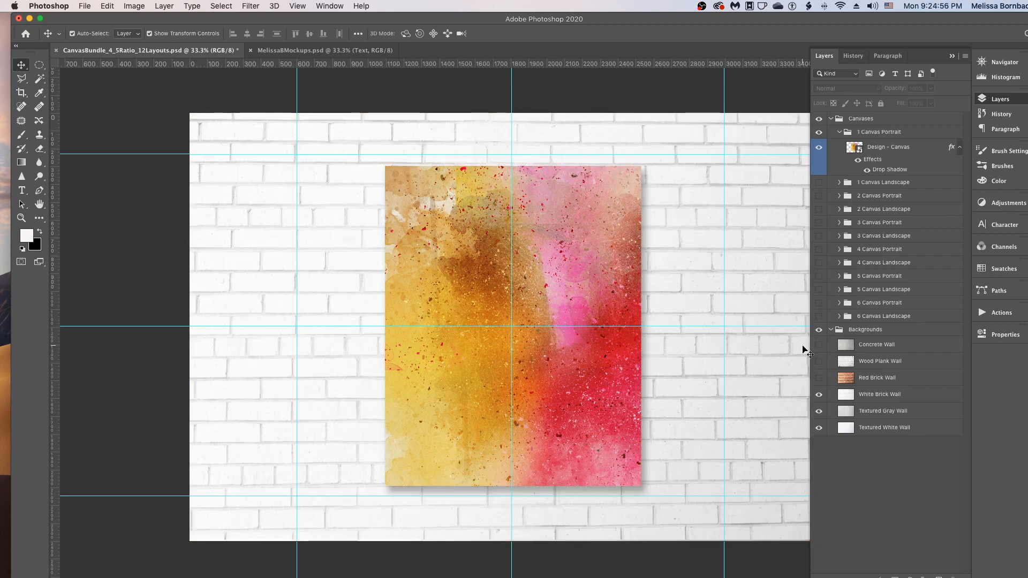
- Check the file formats offered for saving the mockup under a new name, and leave without saving
{"action": "left_click", "coordinate": [84, 5]}
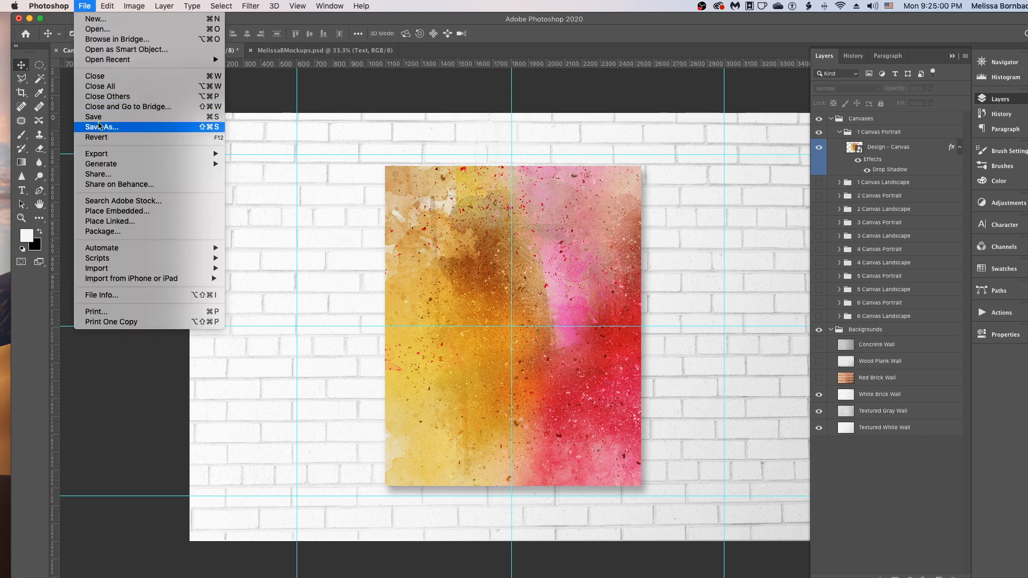
{"action": "left_click", "coordinate": [101, 128]}
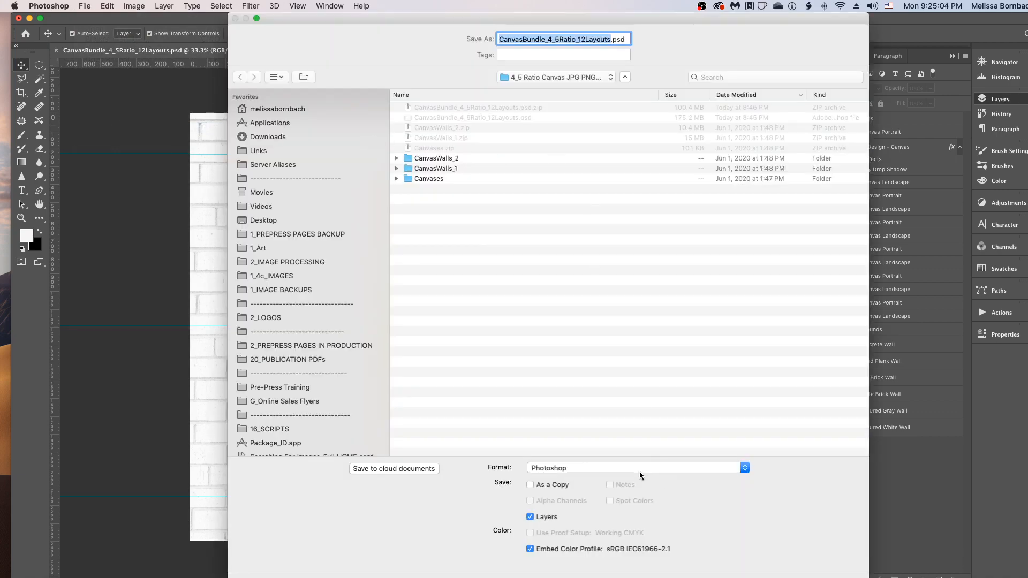
{"action": "left_click", "coordinate": [567, 467]}
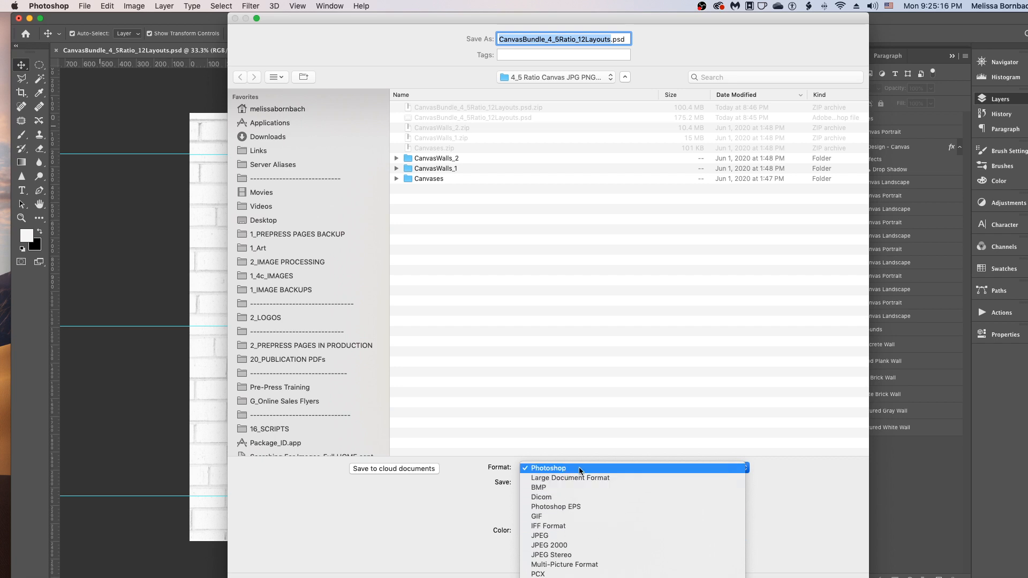
{"action": "left_click", "coordinate": [673, 414]}
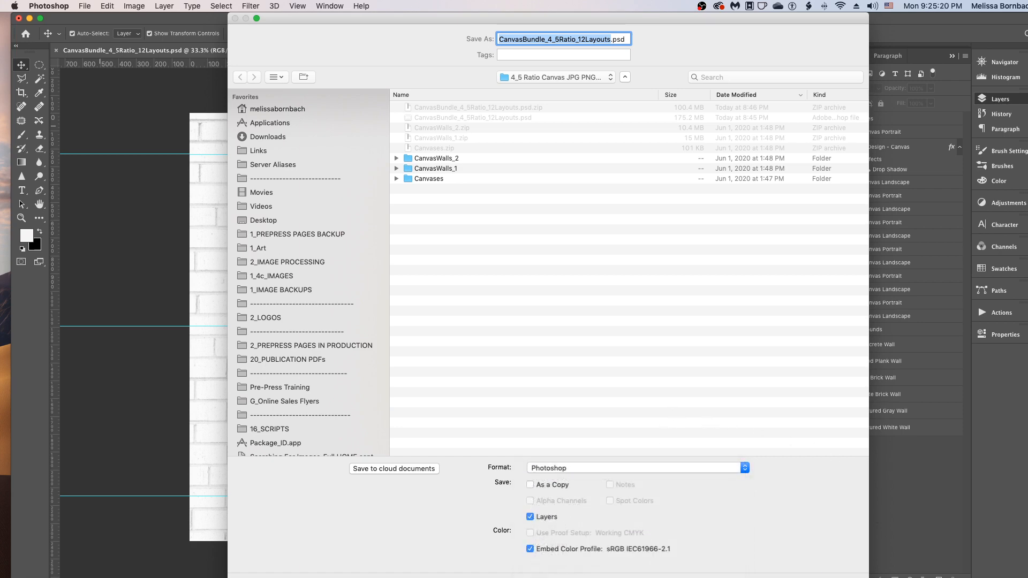
{"action": "key", "text": "Escape"}
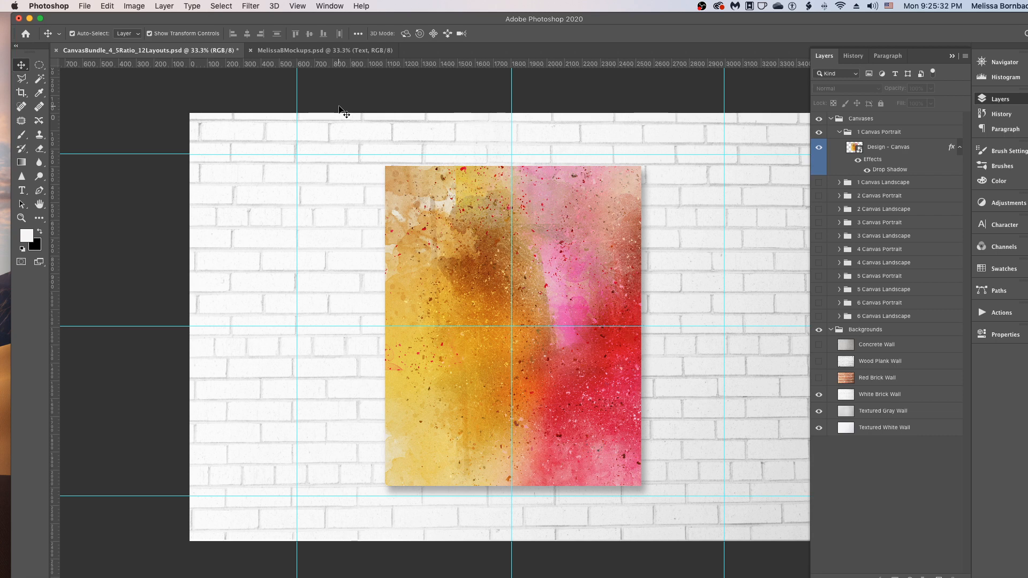
- Switch to the MelissaBMockups.psd document
{"action": "left_click", "coordinate": [323, 51]}
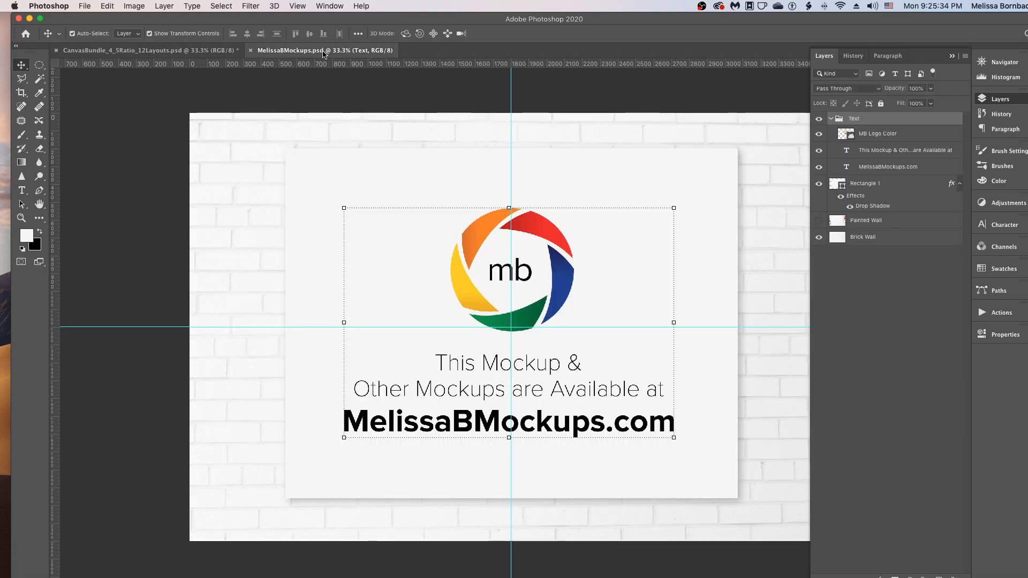